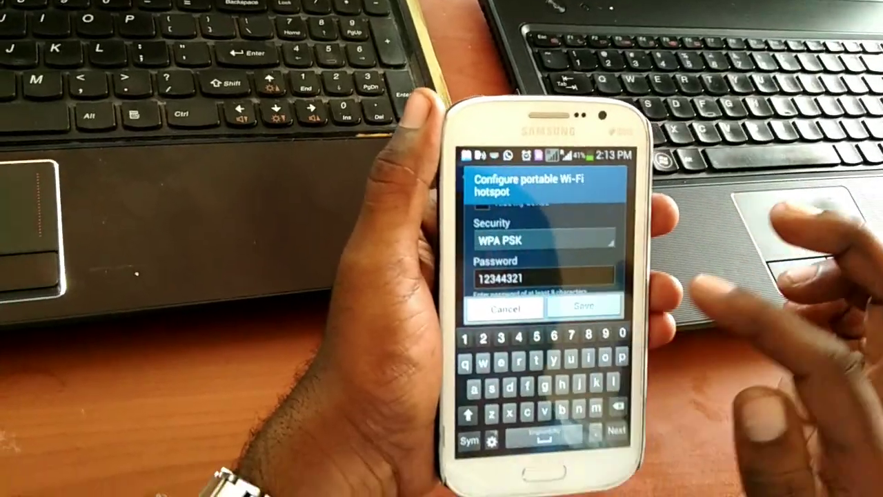
pyautogui.click(610, 310)
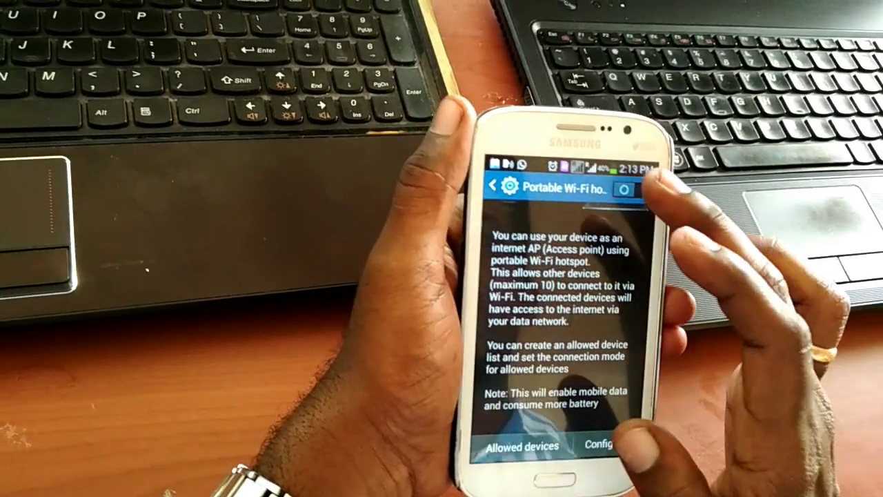
pyautogui.click(610, 176)
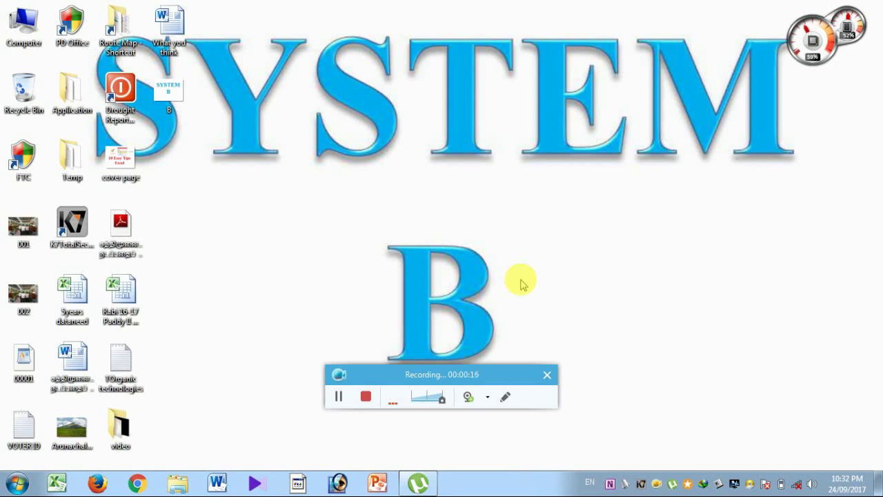
# Step: Open the advanced sharing settings from the Network and Sharing Center in Control Panel
pyautogui.press('super')
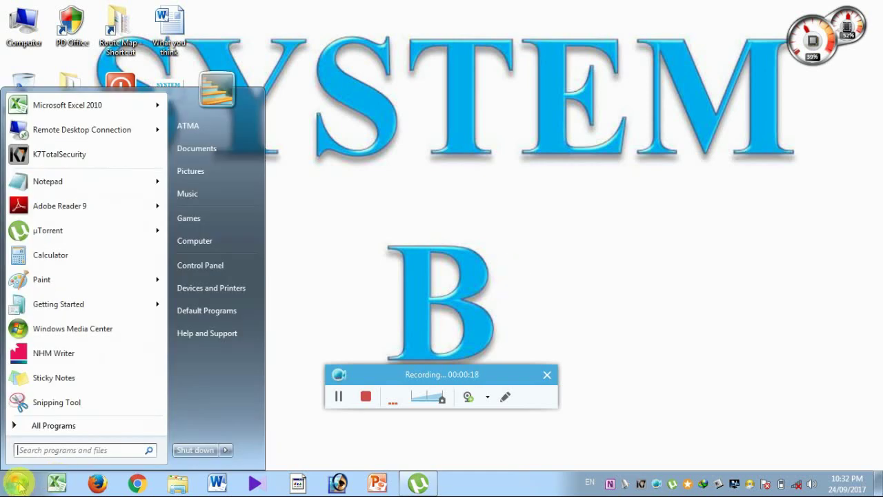
pyautogui.click(19, 485)
pyautogui.click(19, 484)
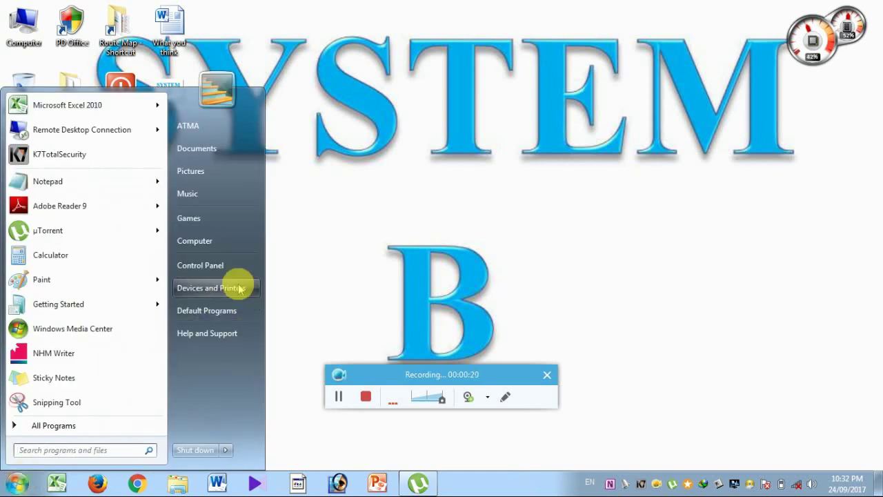
pyautogui.click(257, 265)
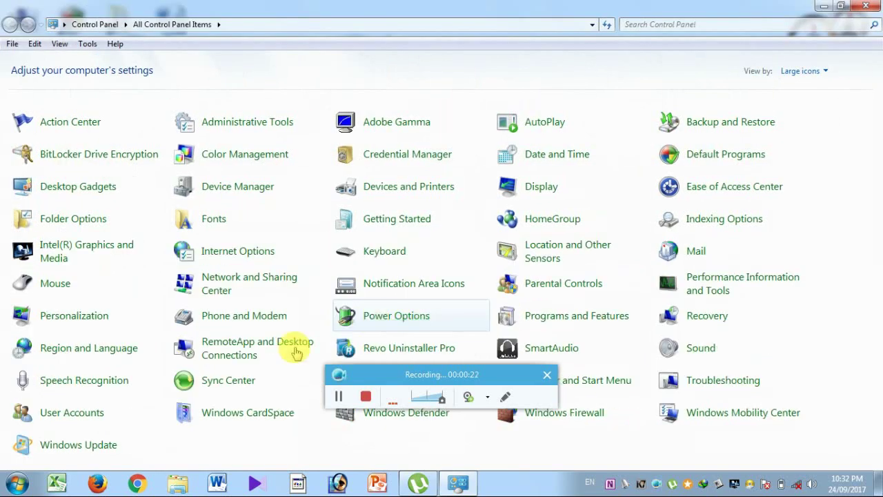
pyautogui.click(272, 287)
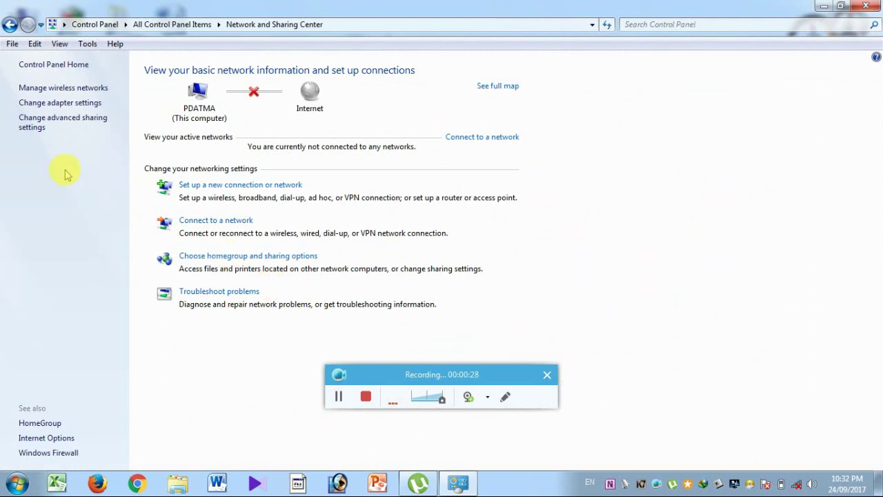
pyautogui.click(40, 131)
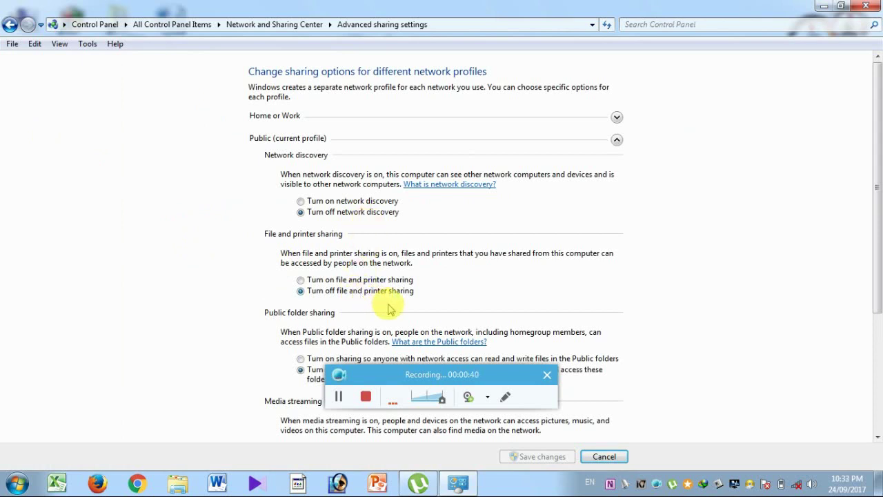
# Step: Turn on network discovery, file and printer sharing, and Public folder sharing for the Public profile
pyautogui.click(355, 201)
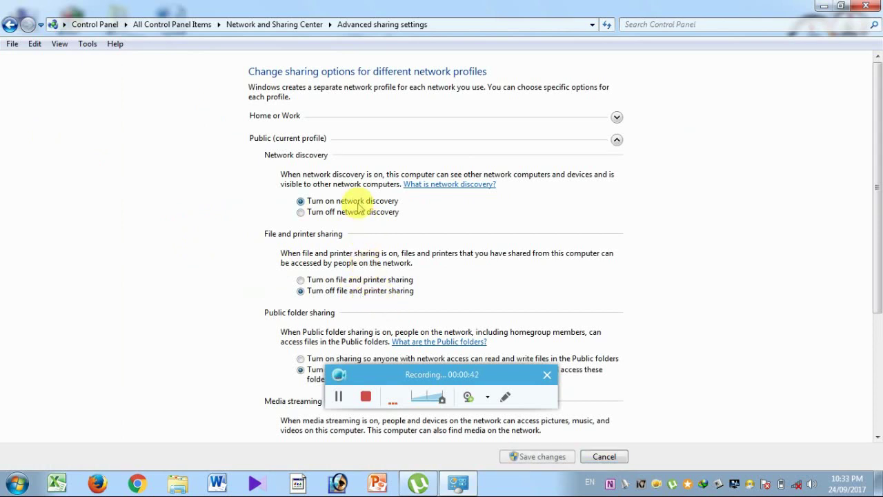
pyautogui.click(317, 280)
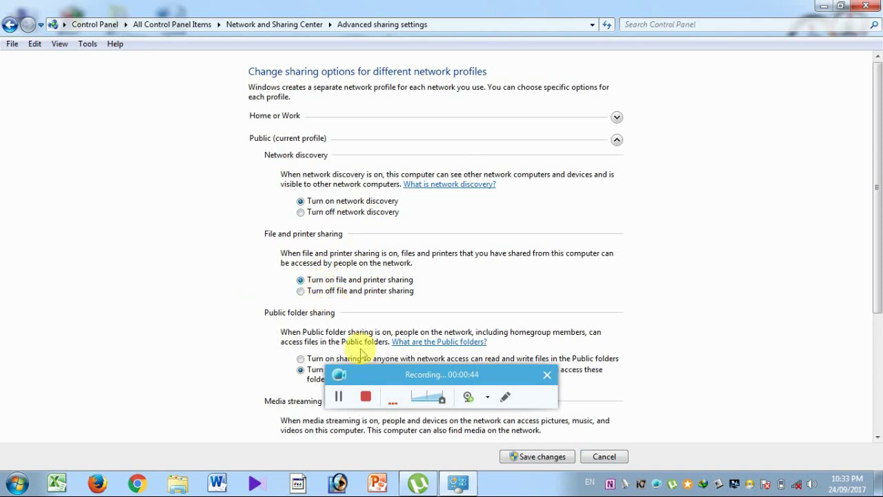
pyautogui.moveTo(380, 381); pyautogui.dragTo(55, 319)
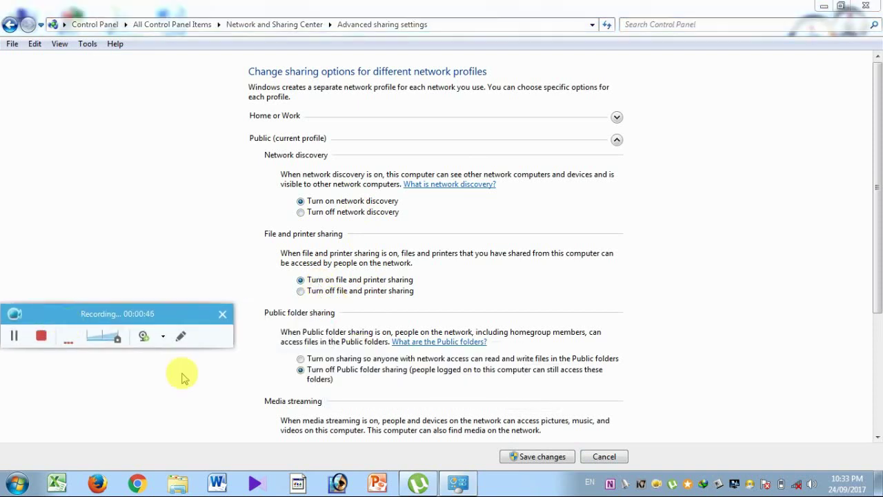
pyautogui.click(341, 358)
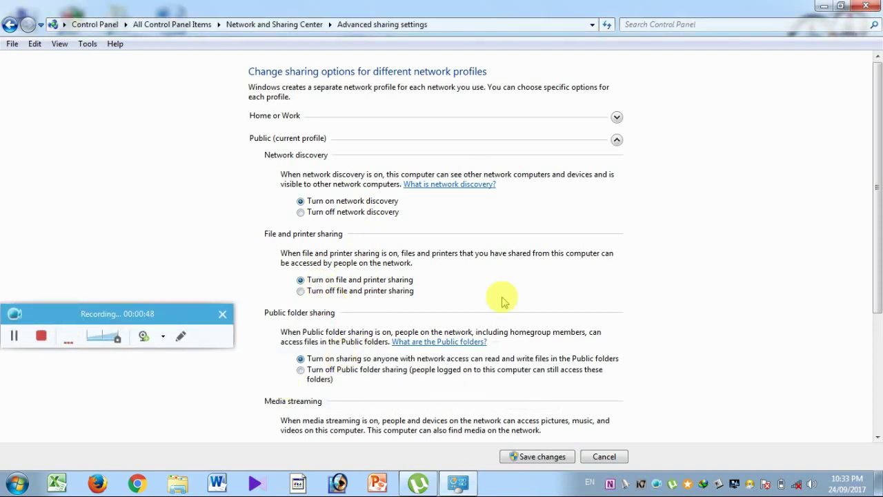
pyautogui.moveTo(877, 222); pyautogui.dragTo(874, 150)
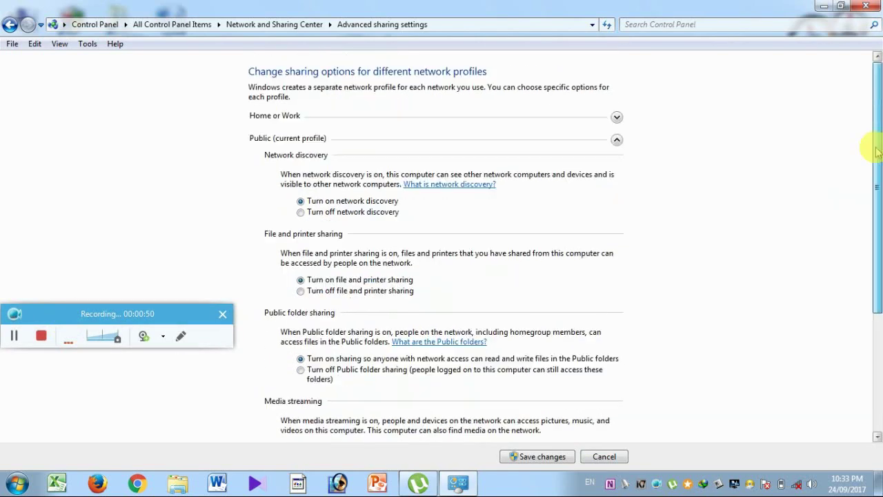
# Step: Turn on Public folder sharing for the Home or Work profile and collapse that profile's settings
pyautogui.click(617, 141)
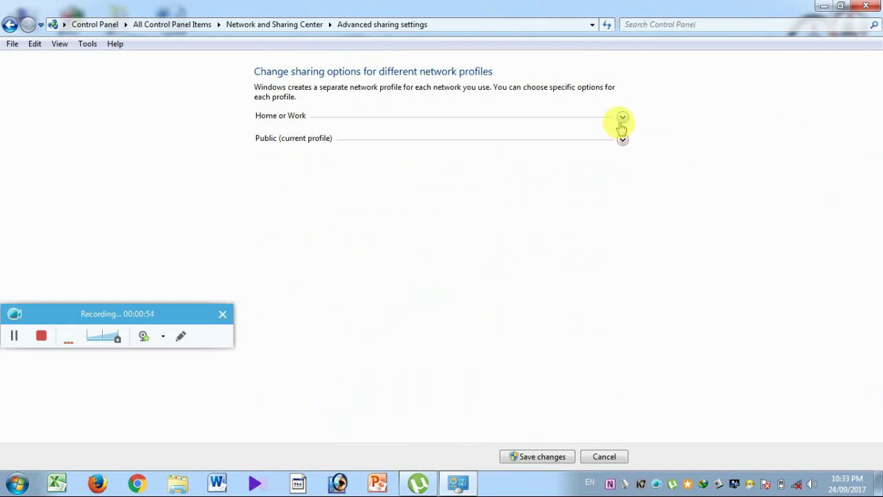
pyautogui.click(618, 117)
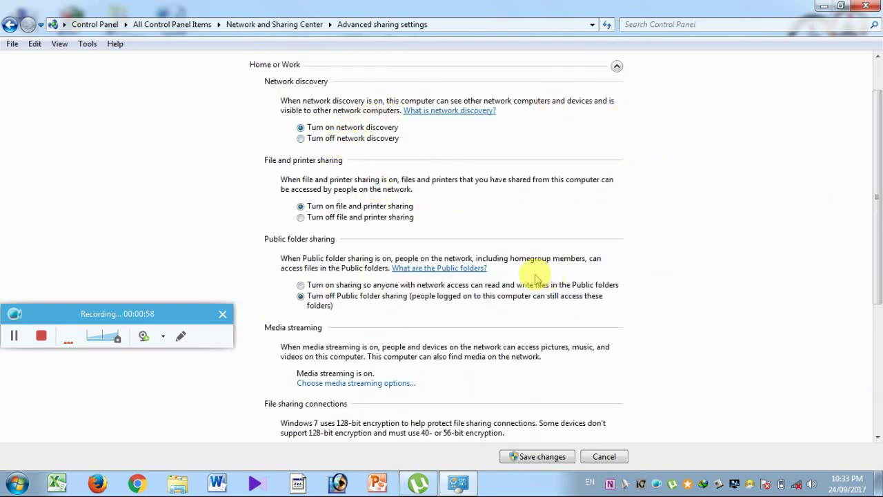
pyautogui.click(411, 286)
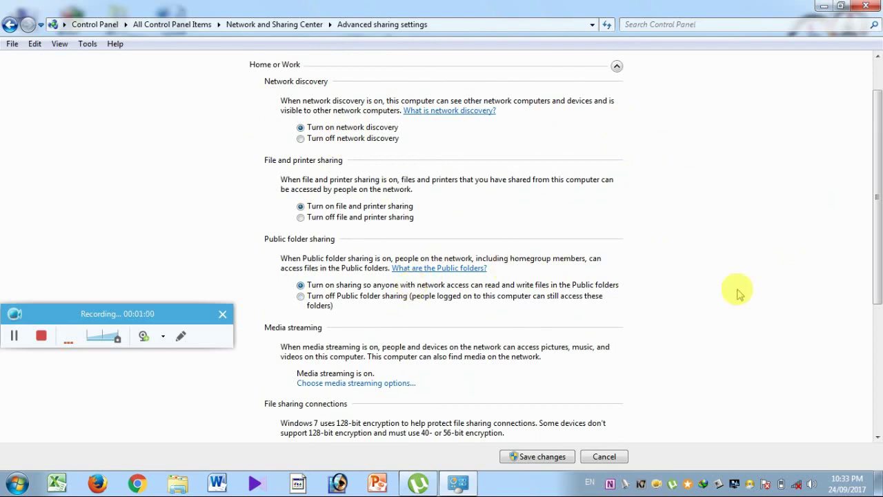
pyautogui.moveTo(872, 248); pyautogui.dragTo(874, 142)
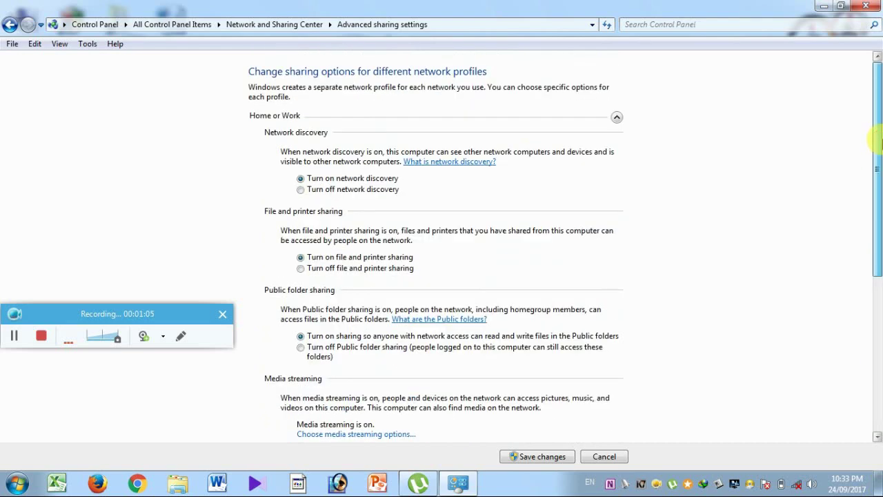
pyautogui.click(617, 117)
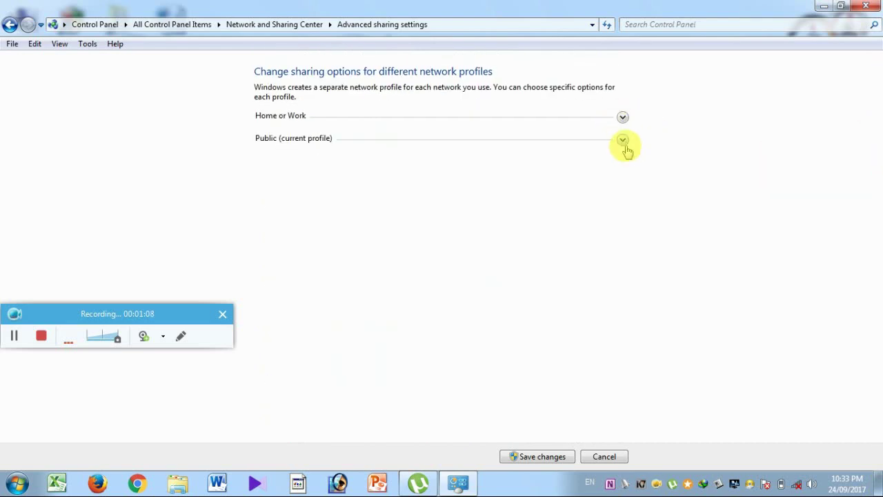
# Step: Review the Public profile's sharing, encryption and password protection options, and save the sharing changes
pyautogui.click(623, 141)
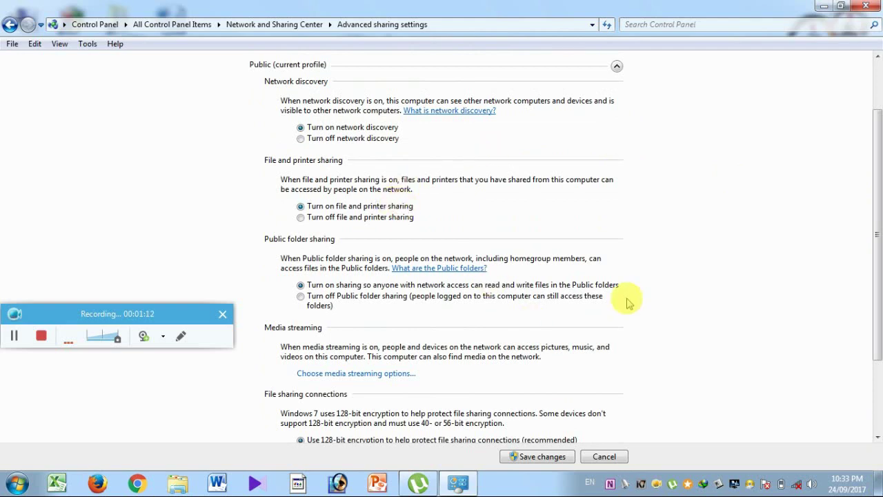
pyautogui.scroll(-1, 879, 307)
pyautogui.scroll(-2, 879, 307)
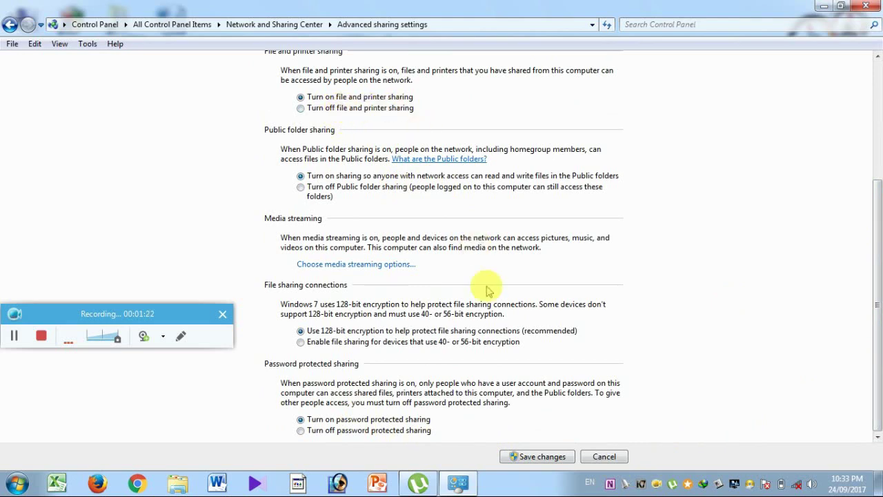
pyautogui.click(527, 458)
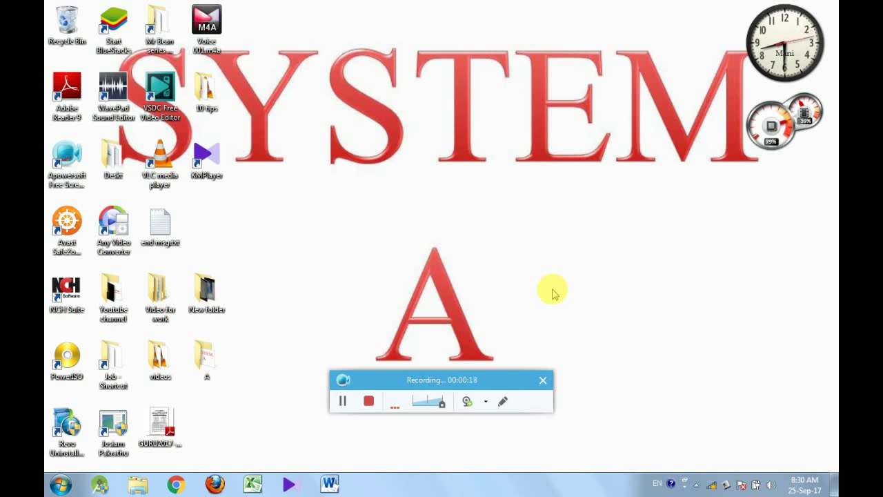
# Step: On System A, connect to the TtamilTech wireless network
pyautogui.click(714, 486)
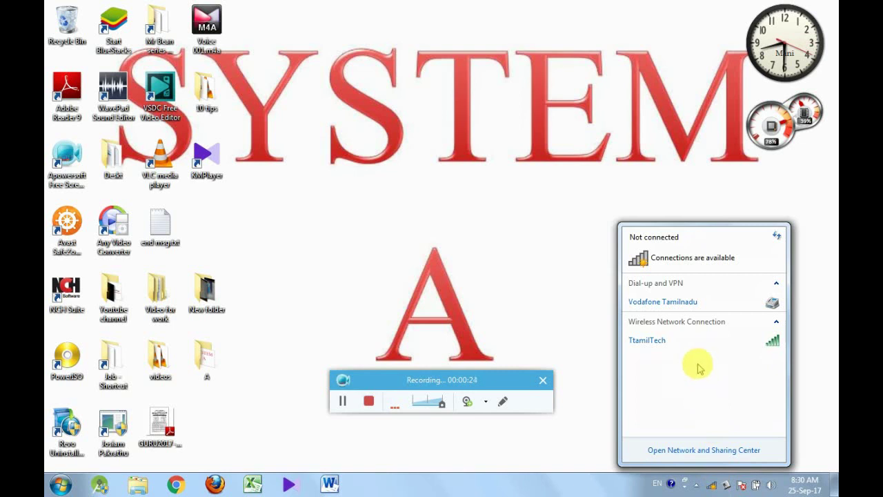
pyautogui.moveTo(673, 345)
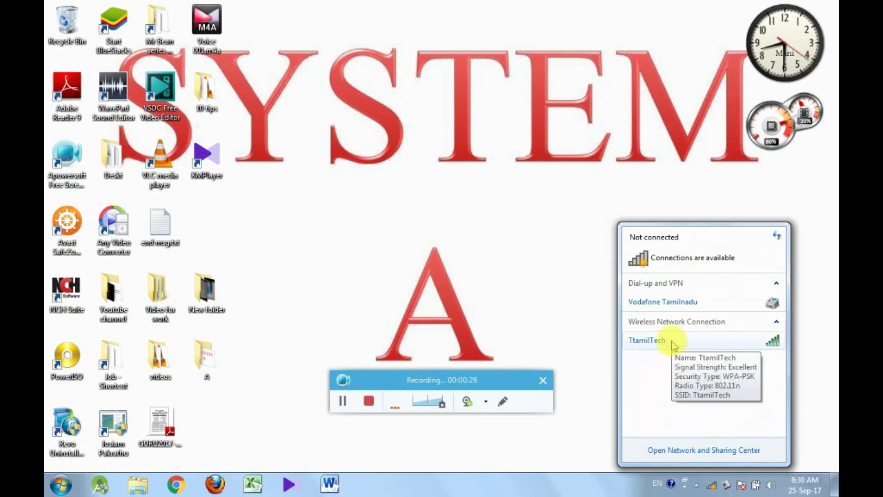
pyautogui.click(671, 341)
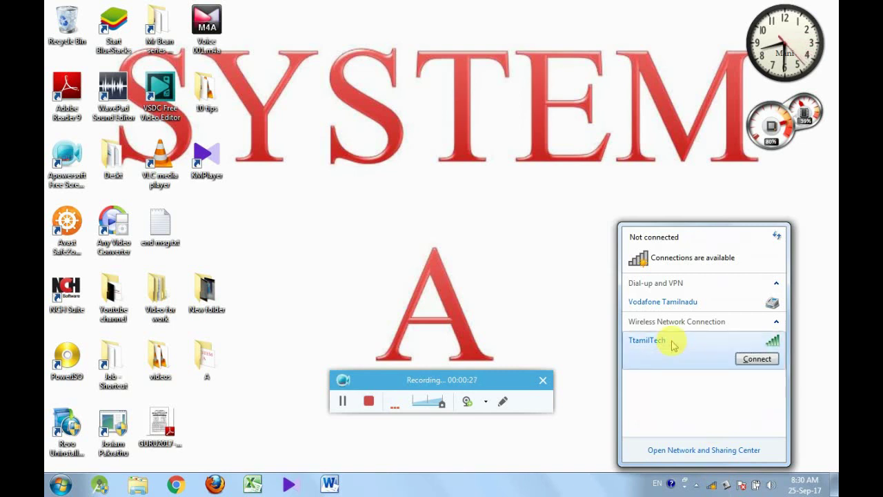
pyautogui.click(755, 358)
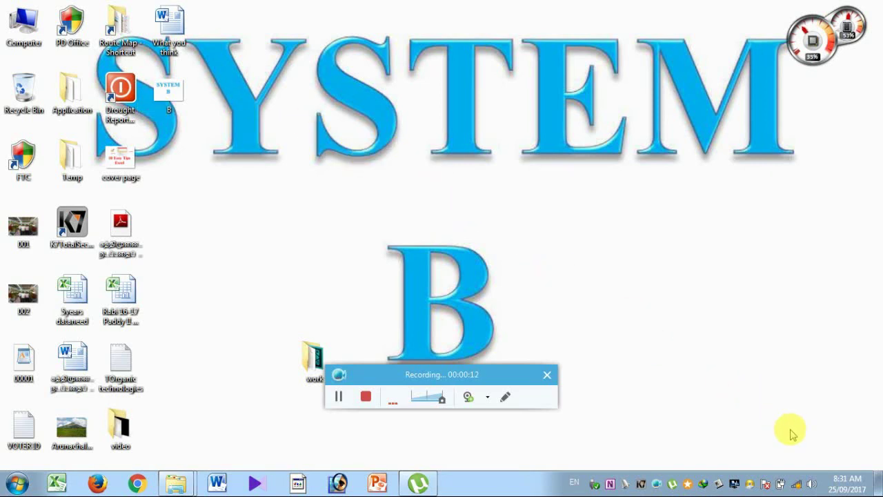
# Step: On System B, connect to the same TtamilTech wireless hotspot
pyautogui.click(798, 484)
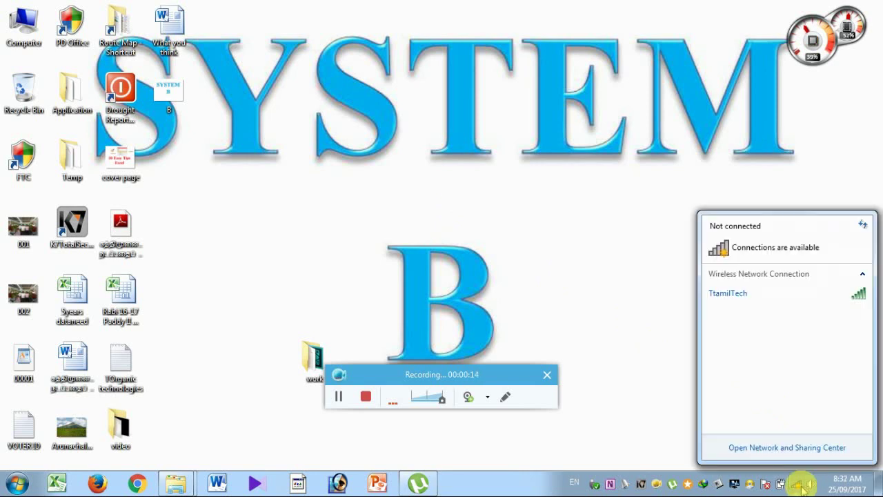
pyautogui.click(783, 293)
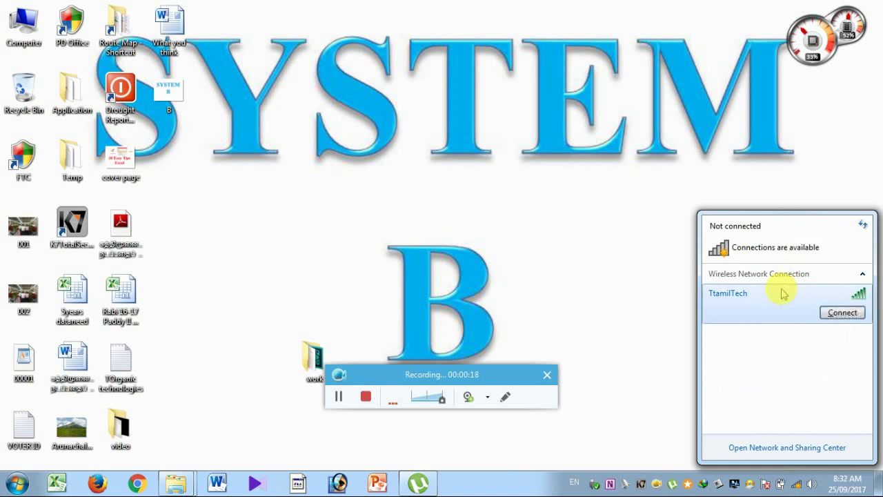
pyautogui.click(832, 315)
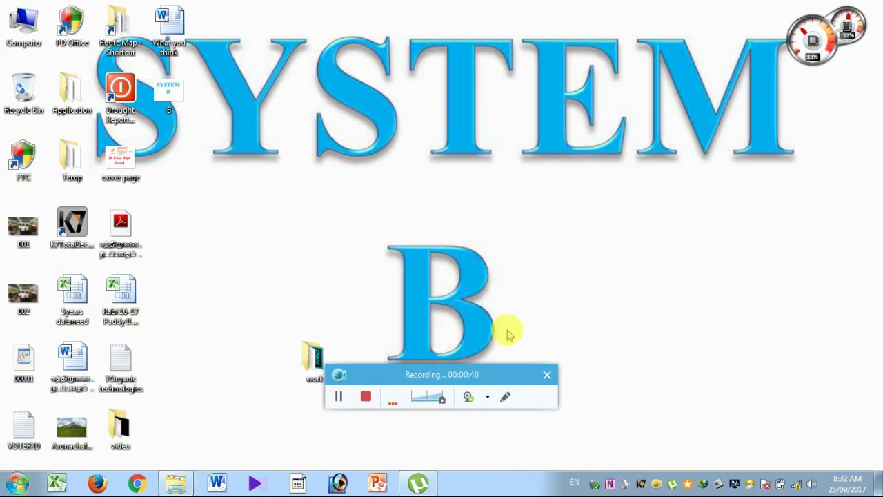
# Step: Open the Computer window and display the computers available on the network
pyautogui.press('super')
pyautogui.press('super')
pyautogui.click(17, 483)
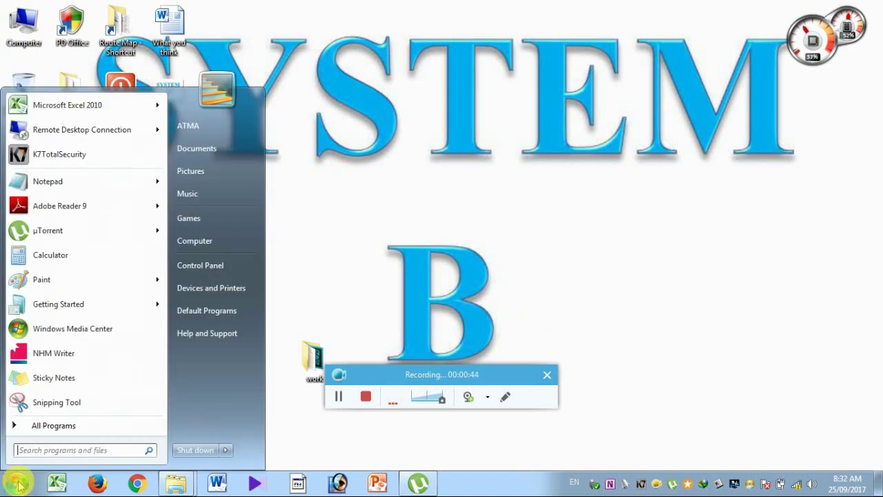
pyautogui.click(195, 241)
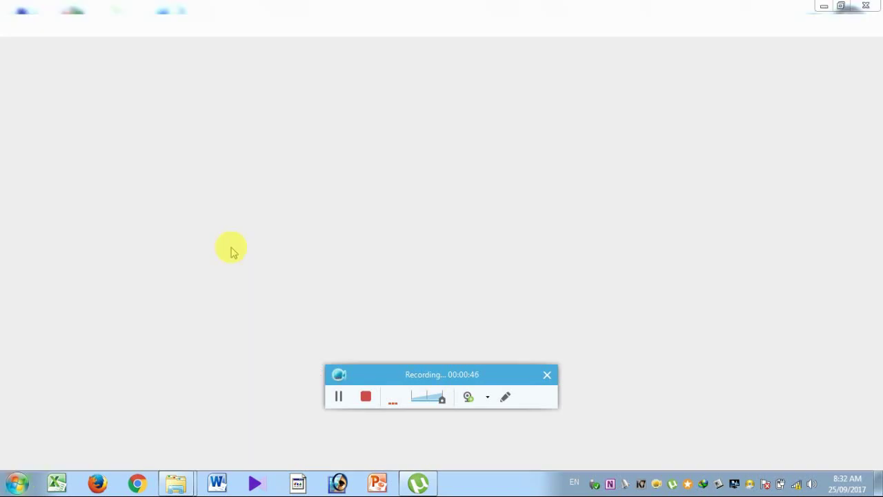
pyautogui.doubleClick(303, 52)
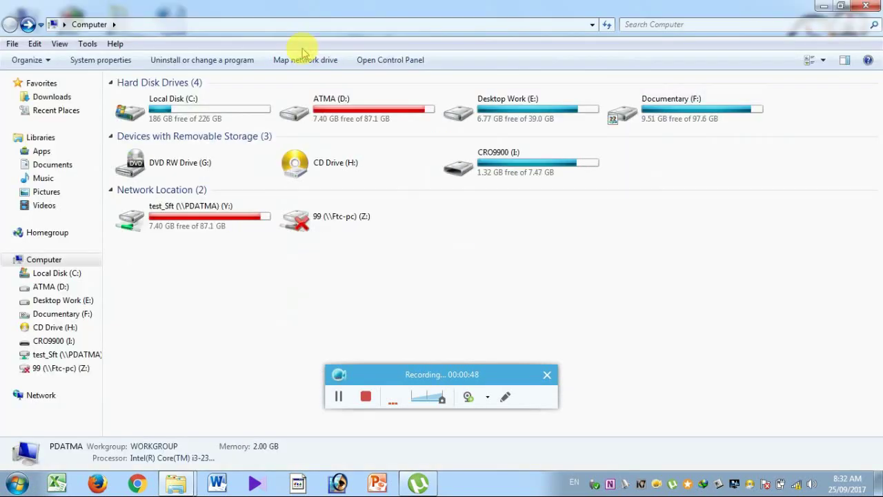
pyautogui.click(41, 395)
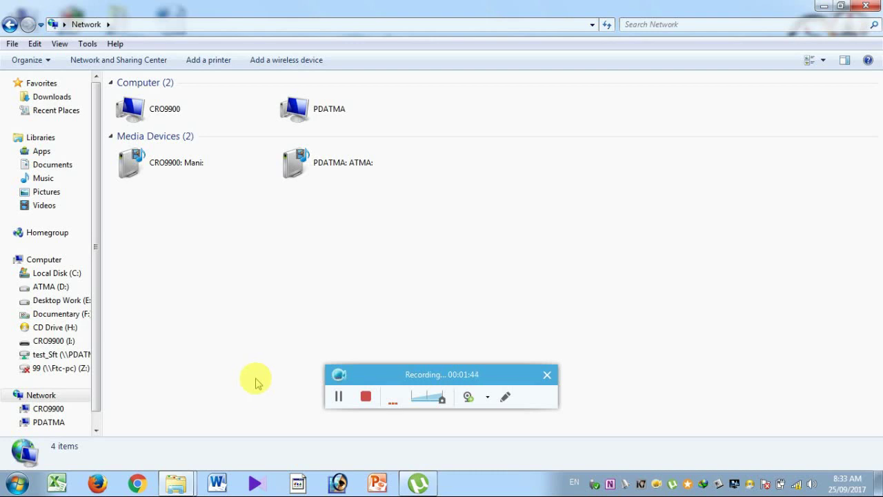
# Step: Browse the shared folders s and Users on the network computer CRO9900, and return to the Computer view
pyautogui.doubleClick(213, 111)
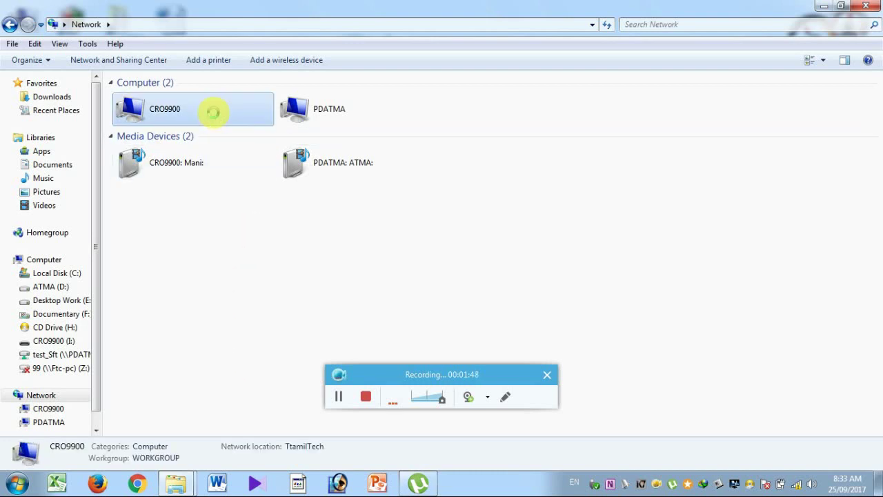
pyautogui.doubleClick(176, 97)
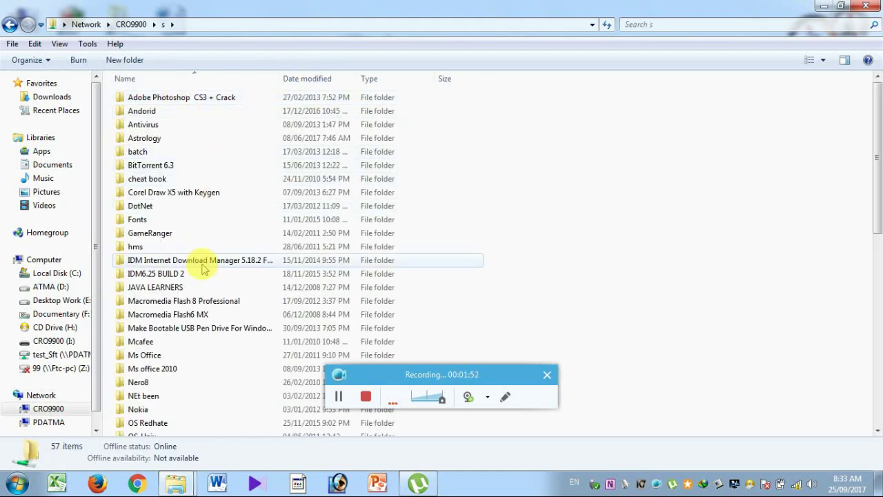
pyautogui.press('BackSpace')
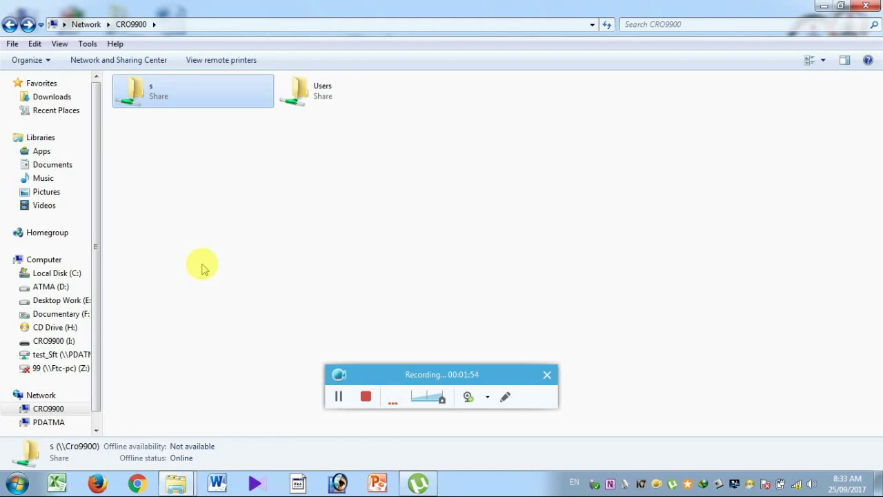
pyautogui.press('Right')
pyautogui.press('Return')
pyautogui.press('BackSpace')
pyautogui.press('BackSpace')
pyautogui.press('BackSpace')
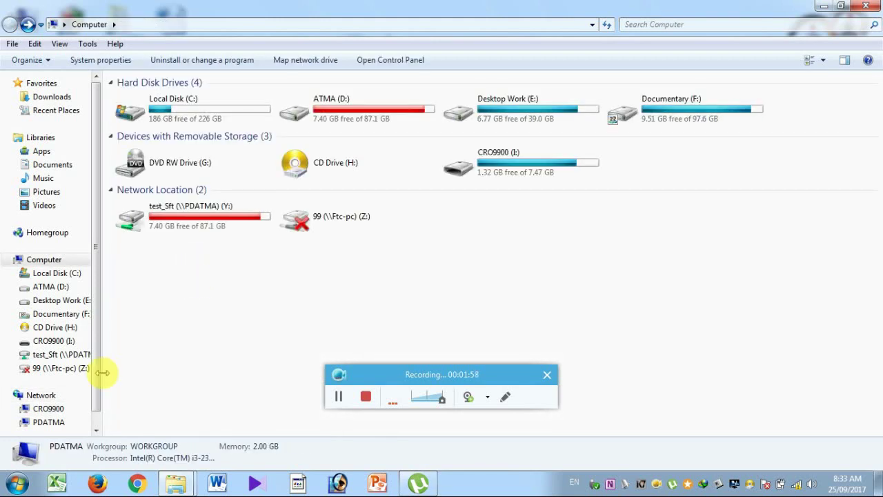
# Step: Display the shared folders of the network computer PDATMA and return to the Computer view
pyautogui.click(47, 421)
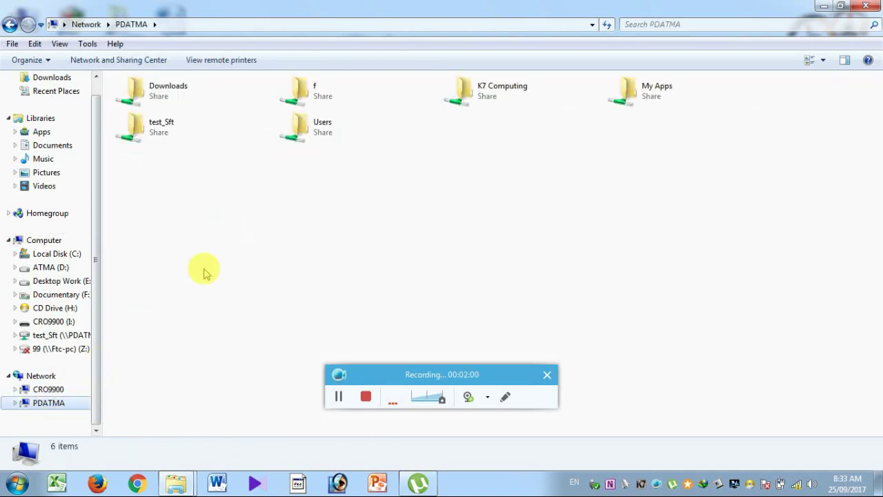
pyautogui.press('super')
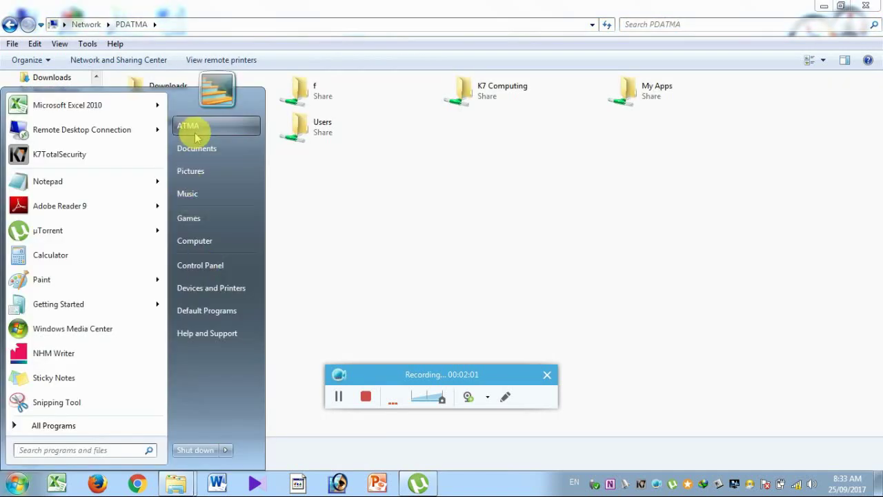
pyautogui.click(343, 243)
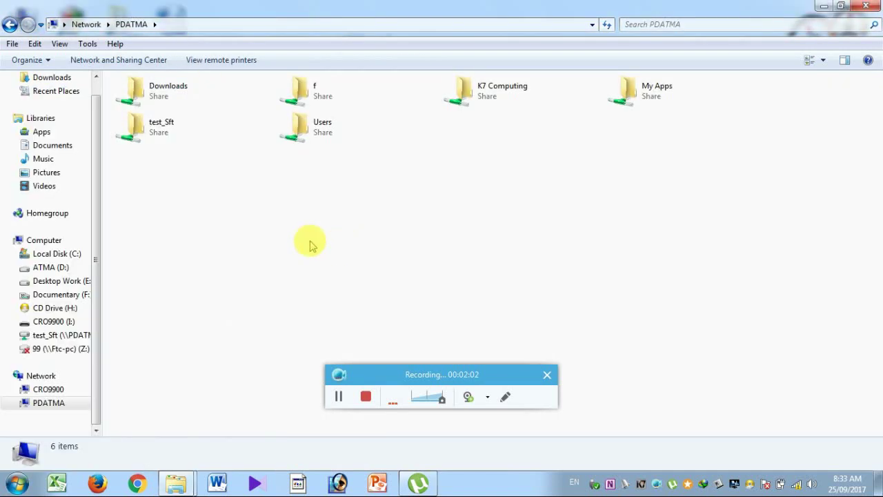
pyautogui.click(43, 240)
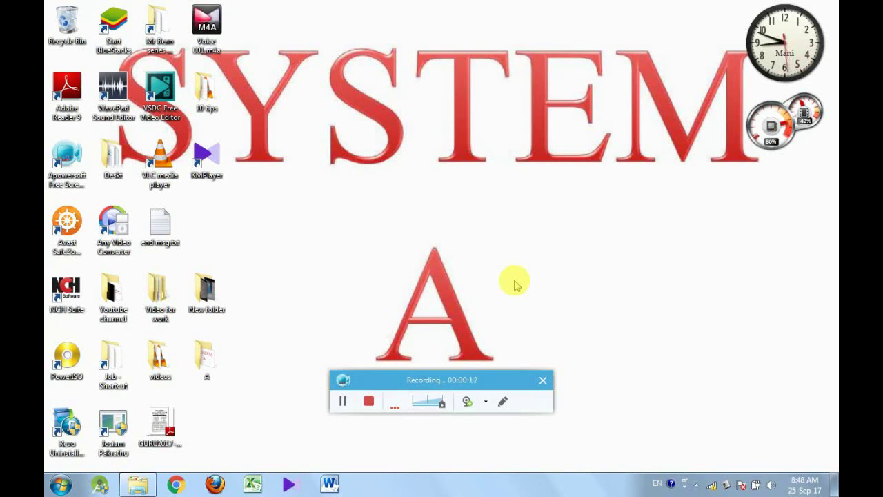
# Step: On System A, create a folder named SYSTEM A on the FUN (D:) drive
pyautogui.press('super+e')
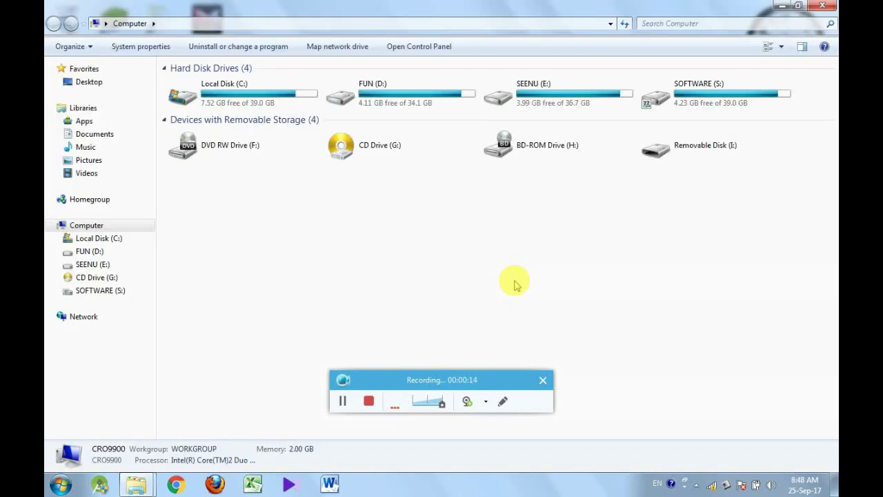
pyautogui.doubleClick(398, 102)
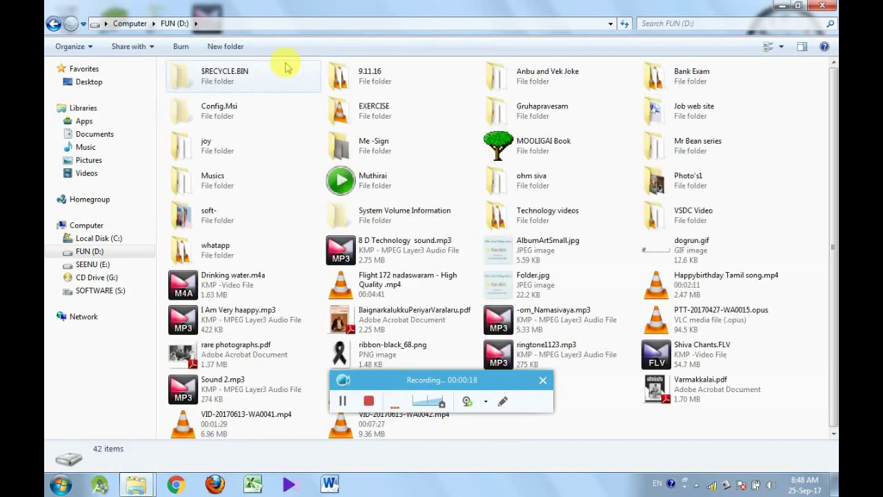
pyautogui.click(226, 47)
pyautogui.moveTo(440, 381); pyautogui.dragTo(164, 232)
pyautogui.click(545, 442)
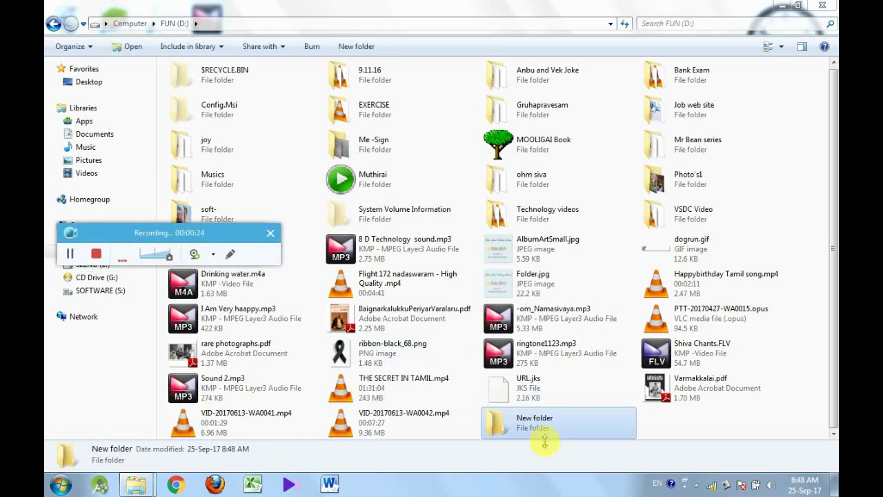
pyautogui.rightClick(536, 420)
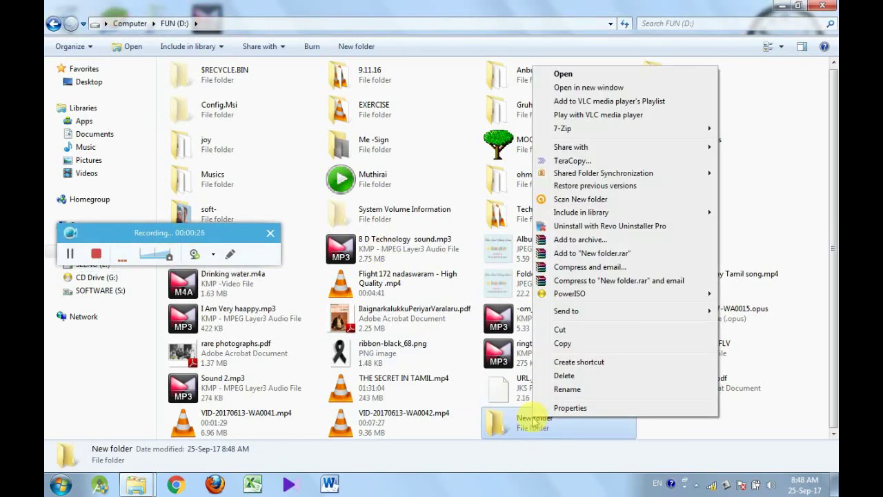
pyautogui.click(564, 390)
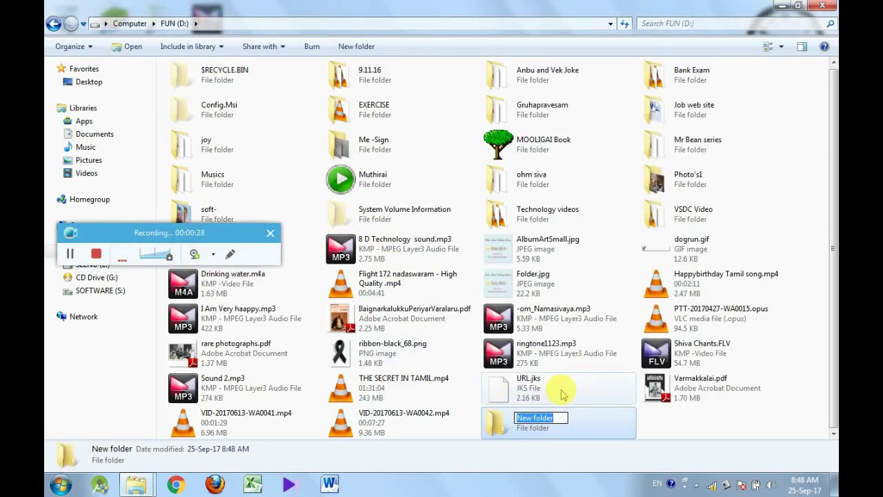
pyautogui.write('SYST')
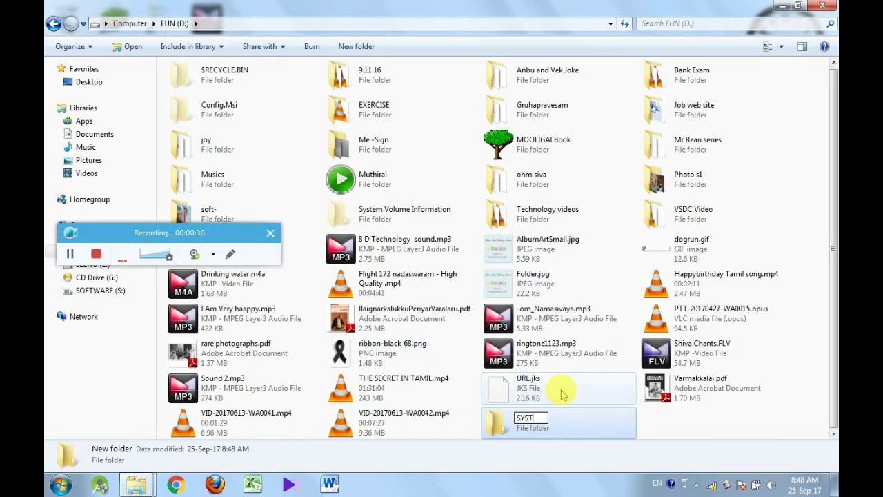
pyautogui.write('EM A')
pyautogui.press('Return')
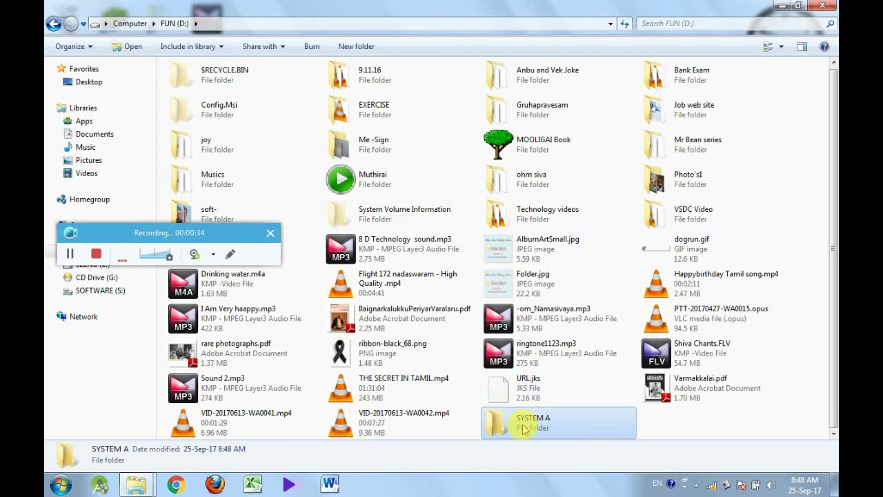
# Step: Turn on sharing for the SYSTEM A folder in its advanced sharing properties
pyautogui.rightClick(523, 428)
pyautogui.click(560, 414)
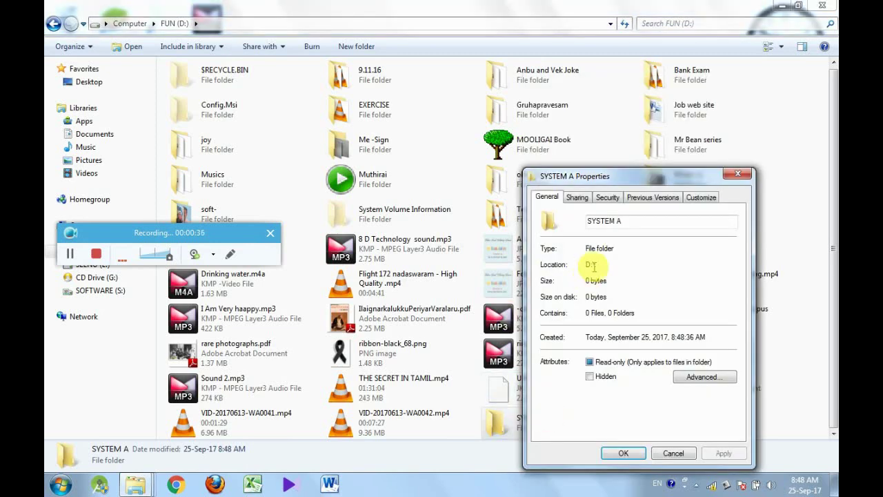
pyautogui.click(577, 197)
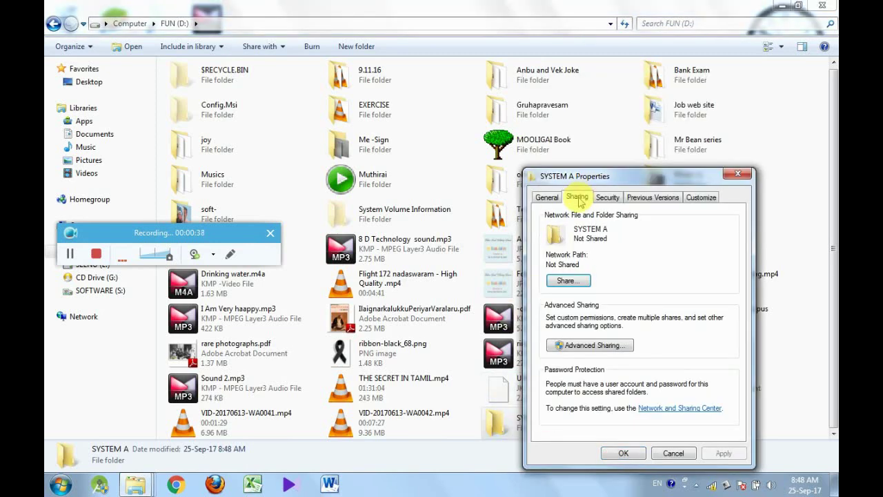
pyautogui.click(573, 344)
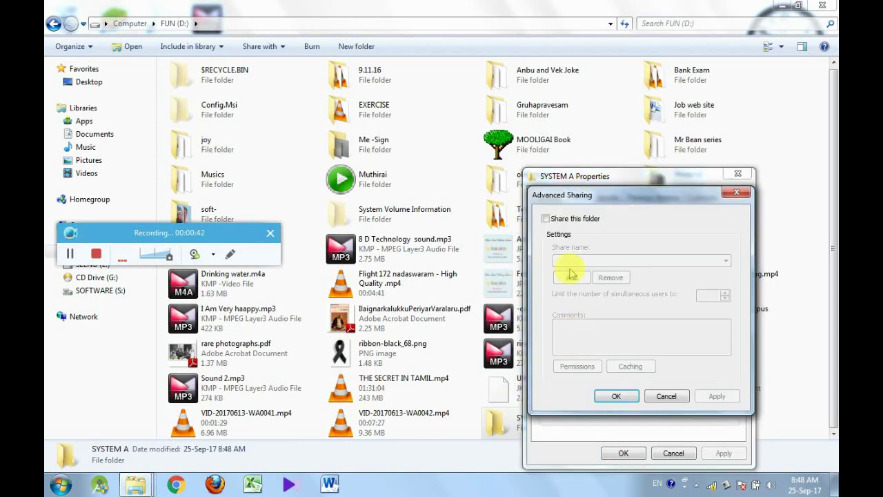
pyautogui.click(547, 219)
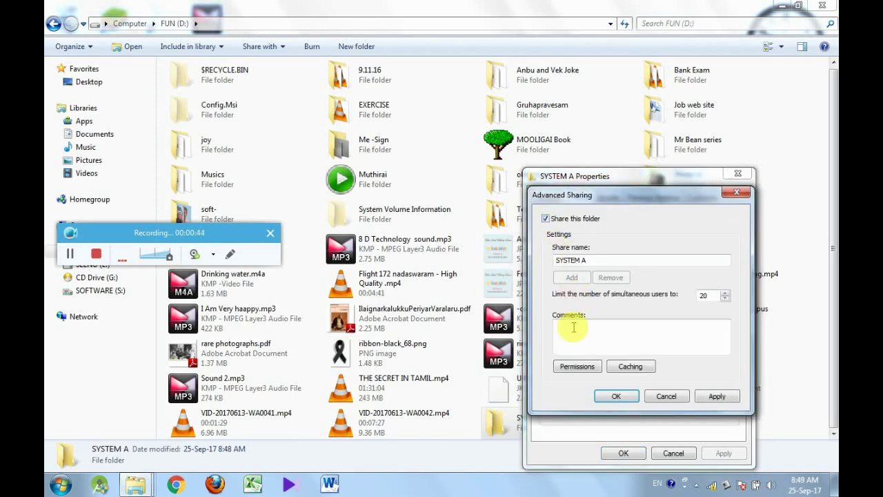
# Step: Allow Everyone Full Control in the SYSTEM A share permissions, then apply the sharing settings and close the folder's properties
pyautogui.click(577, 366)
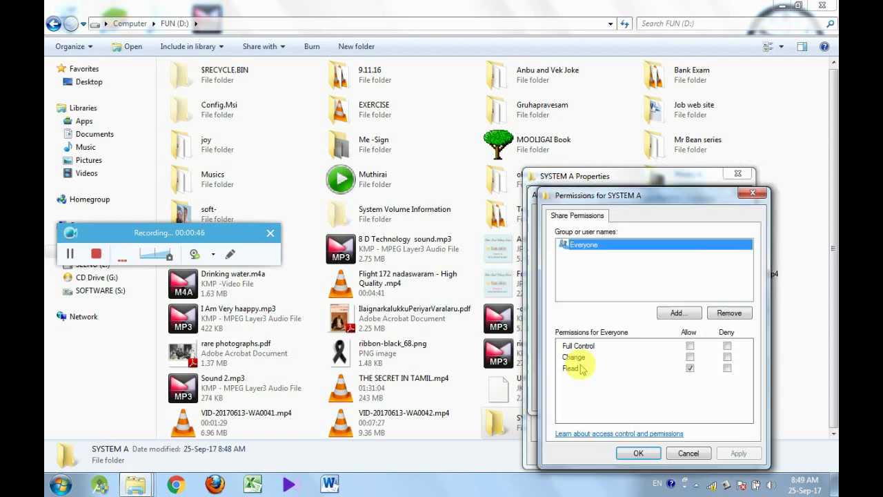
pyautogui.click(690, 346)
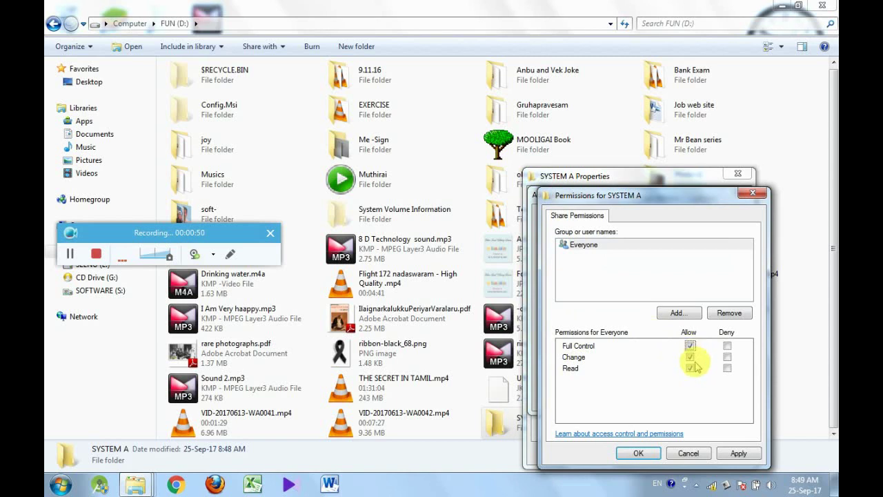
pyautogui.click(728, 453)
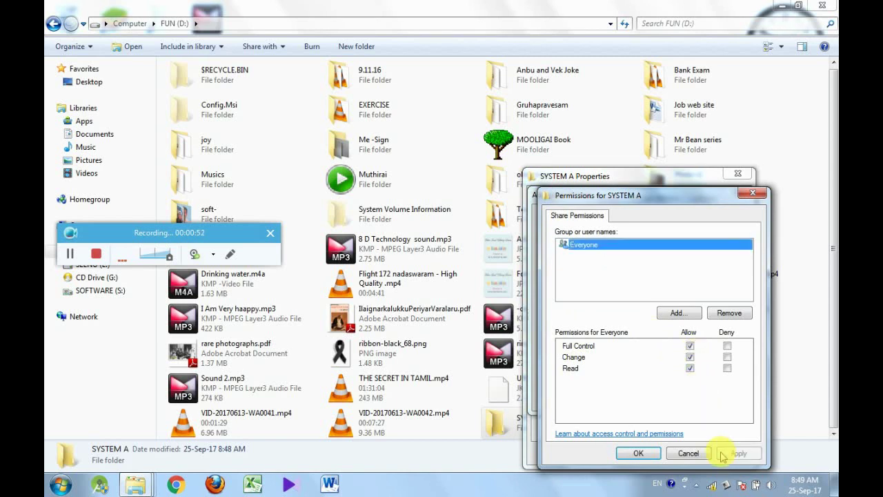
pyautogui.click(640, 454)
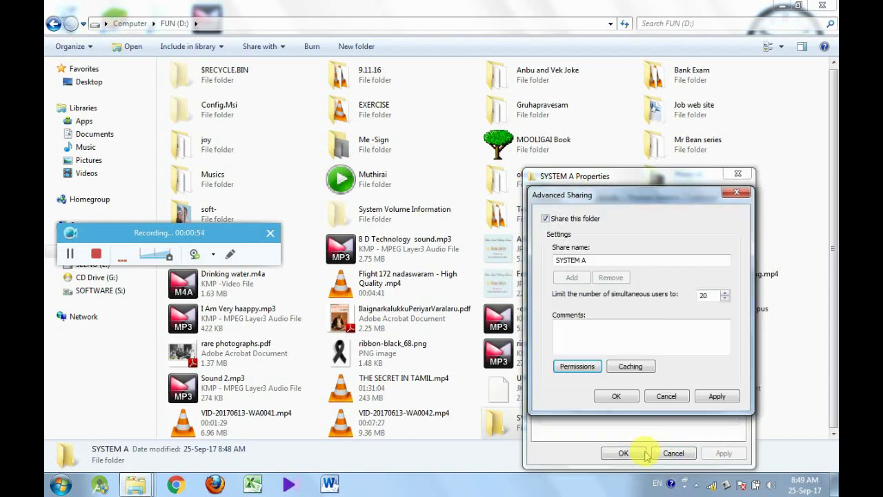
pyautogui.click(718, 399)
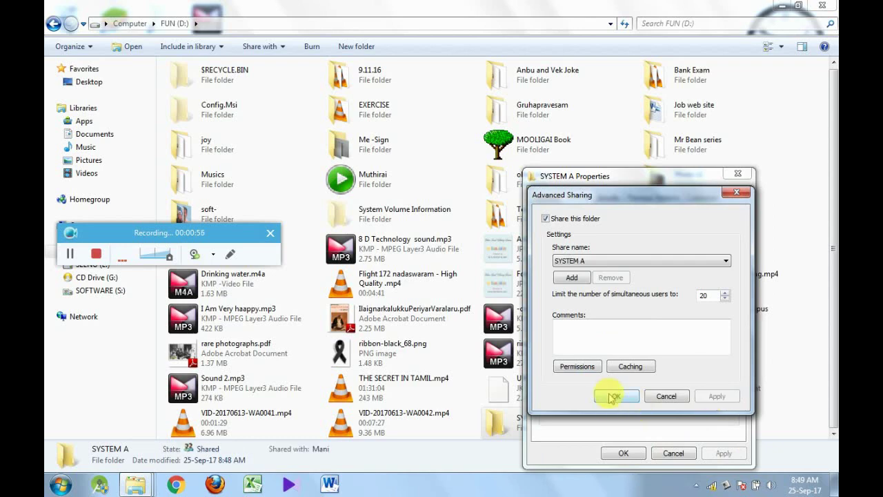
pyautogui.click(616, 396)
pyautogui.click(623, 453)
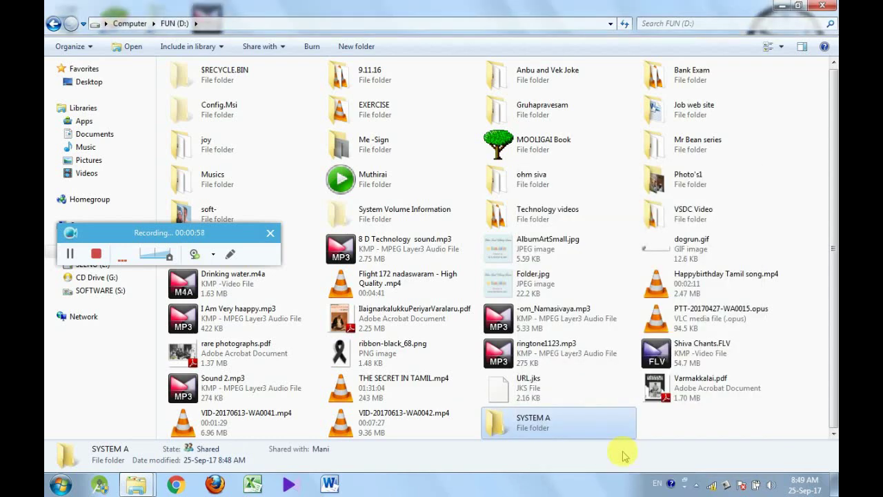
pyautogui.click(700, 425)
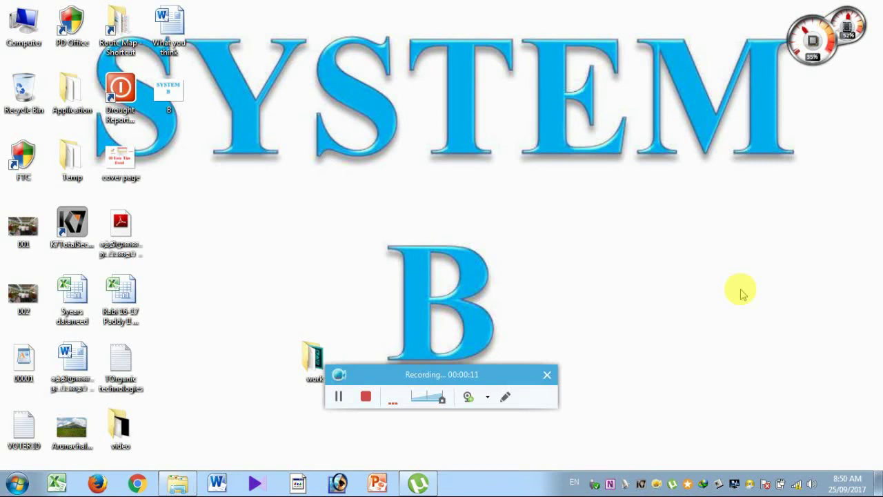
# Step: On System B, open the shared folder system a on the network computer CRO9900 and return to the Computer view
pyautogui.press('super+e')
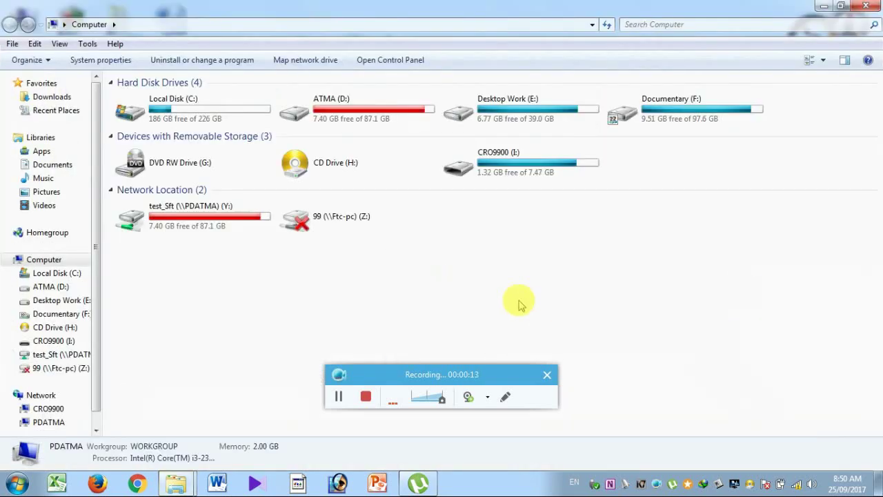
pyautogui.click(53, 399)
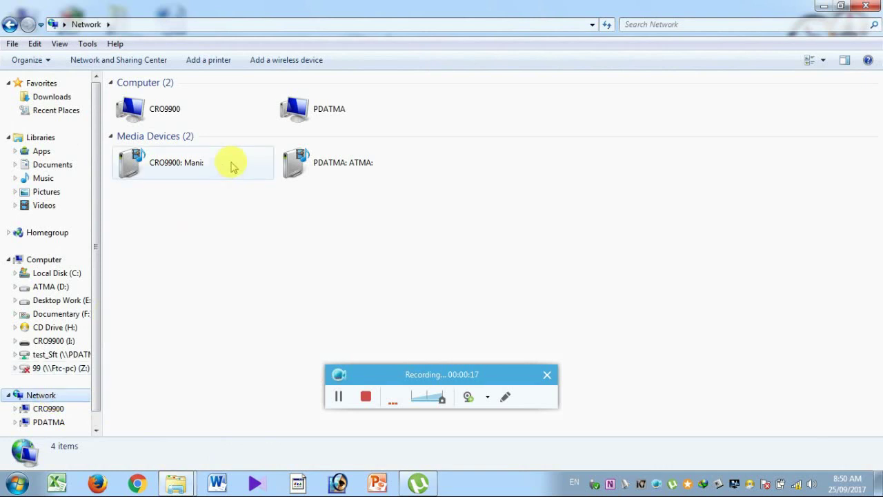
pyautogui.doubleClick(177, 114)
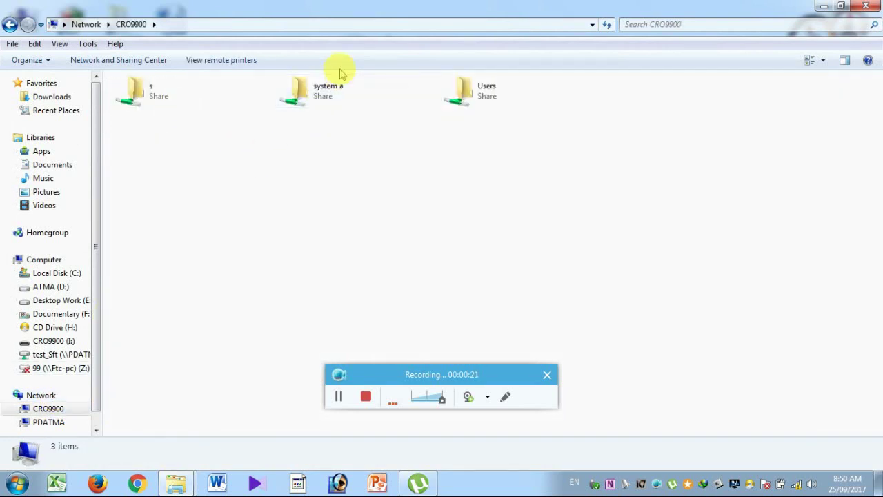
pyautogui.doubleClick(323, 85)
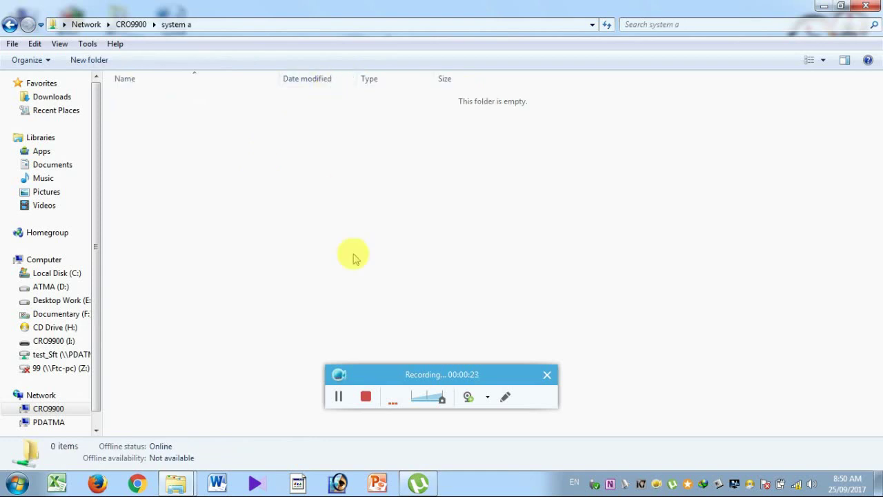
pyautogui.press('BackSpace')
pyautogui.press('BackSpace')
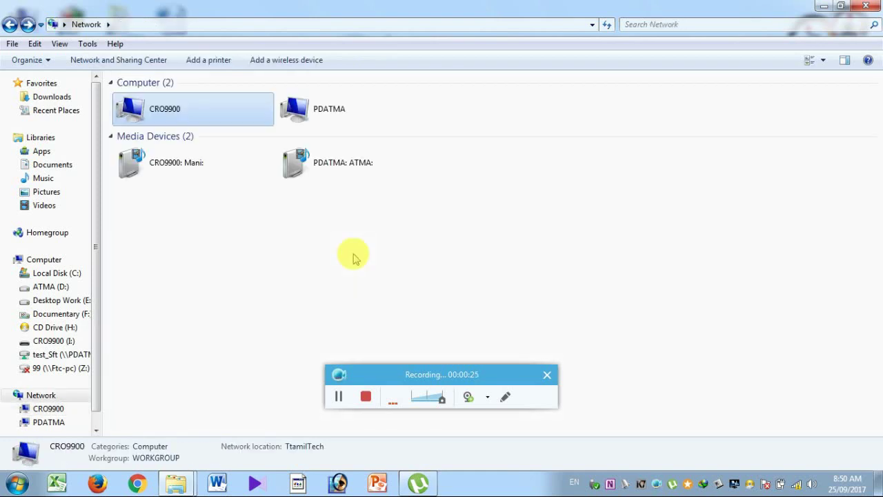
pyautogui.press('BackSpace')
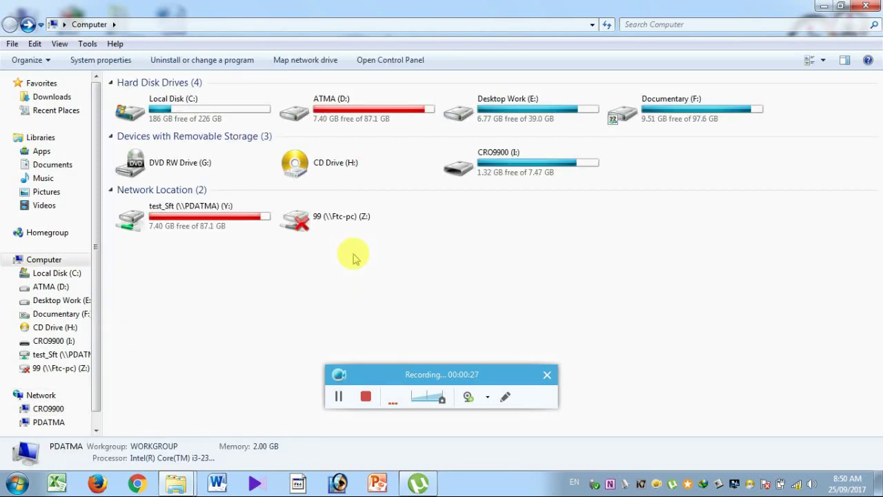